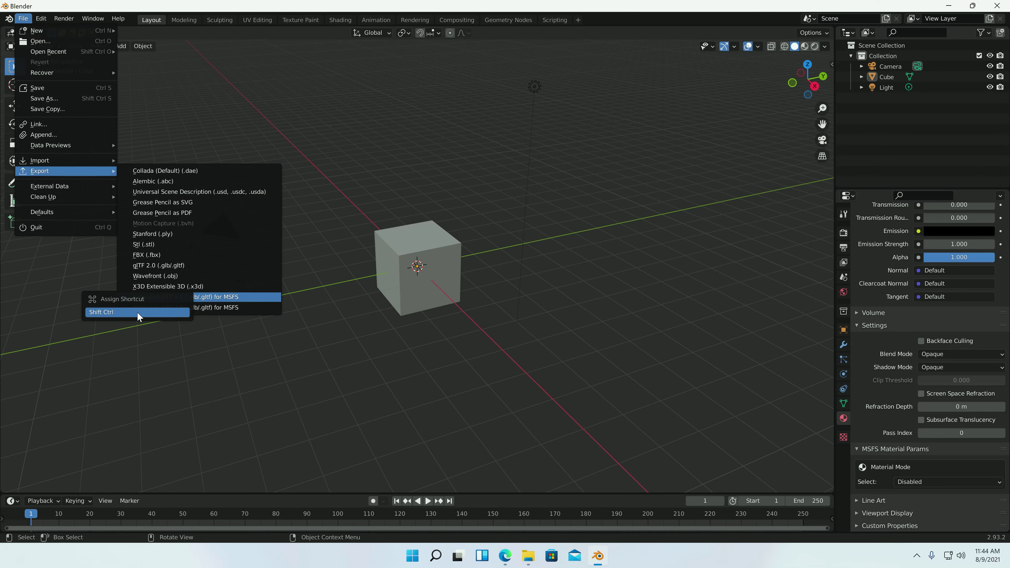
Assign the shortcut Ctrl+Shift+F5 to the highlighted glTF for MSFS export command.
key(ctrl+shift+F5)
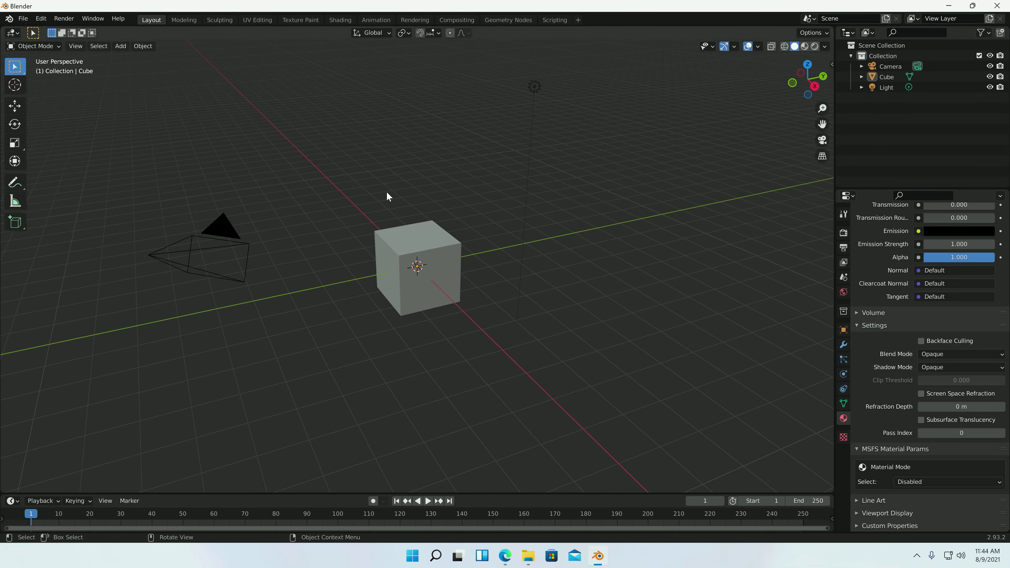
key(ctrl)
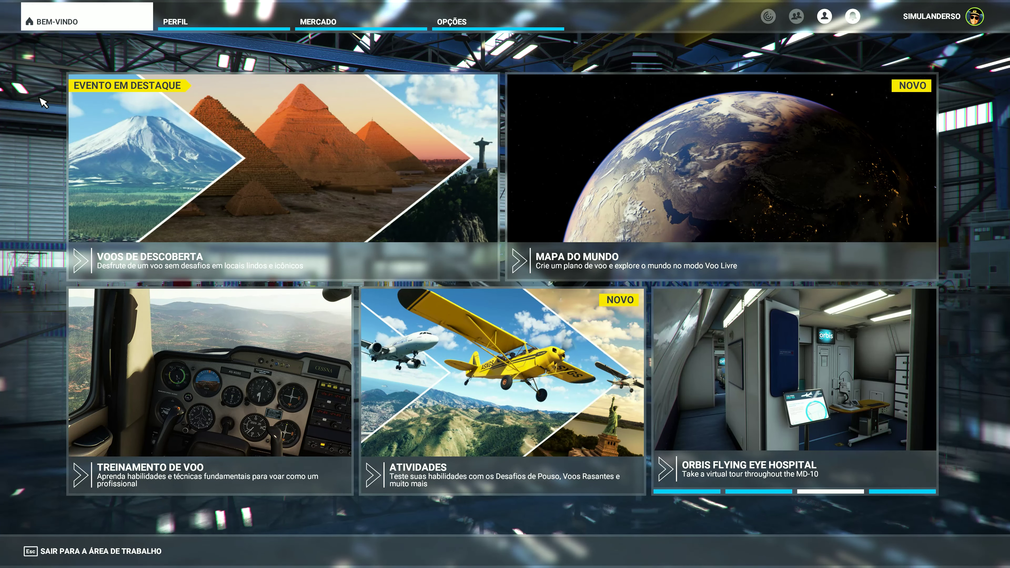
In Microsoft Flight Simulator, set Modo de Desenvolvedor to Ligado in the general options and return to the welcome screen.
click(497, 20)
click(96, 139)
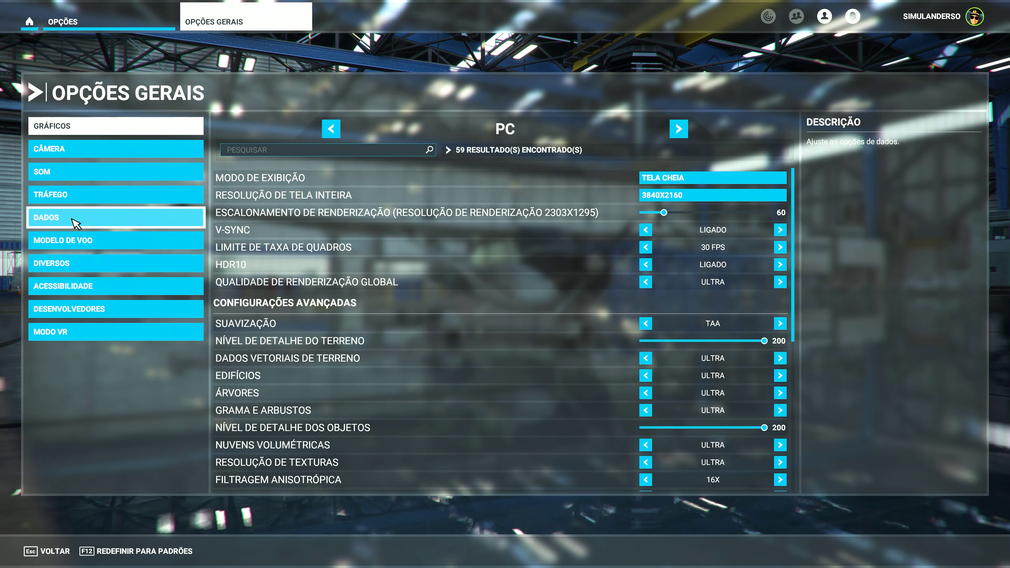
click(81, 310)
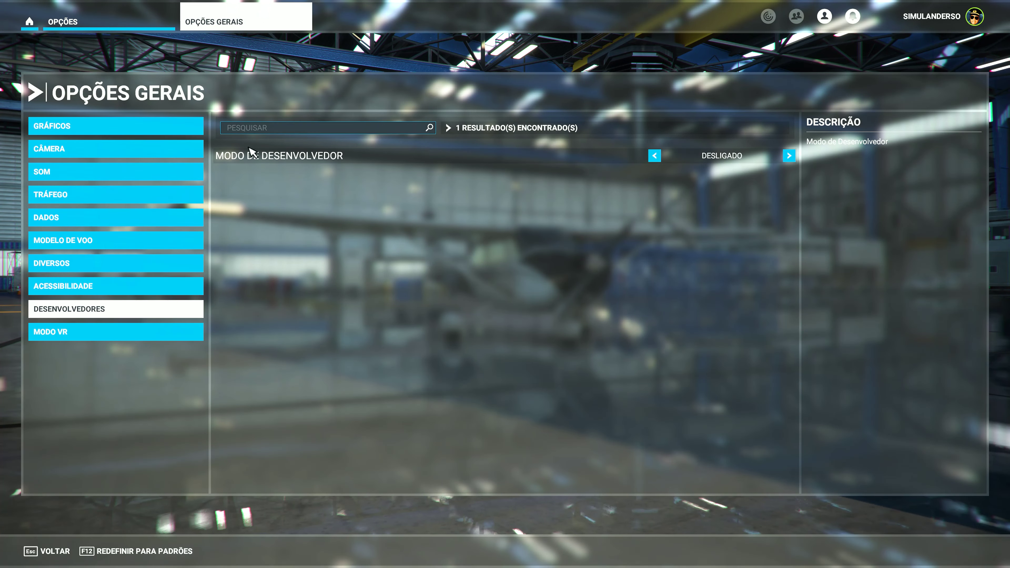
click(654, 155)
click(259, 550)
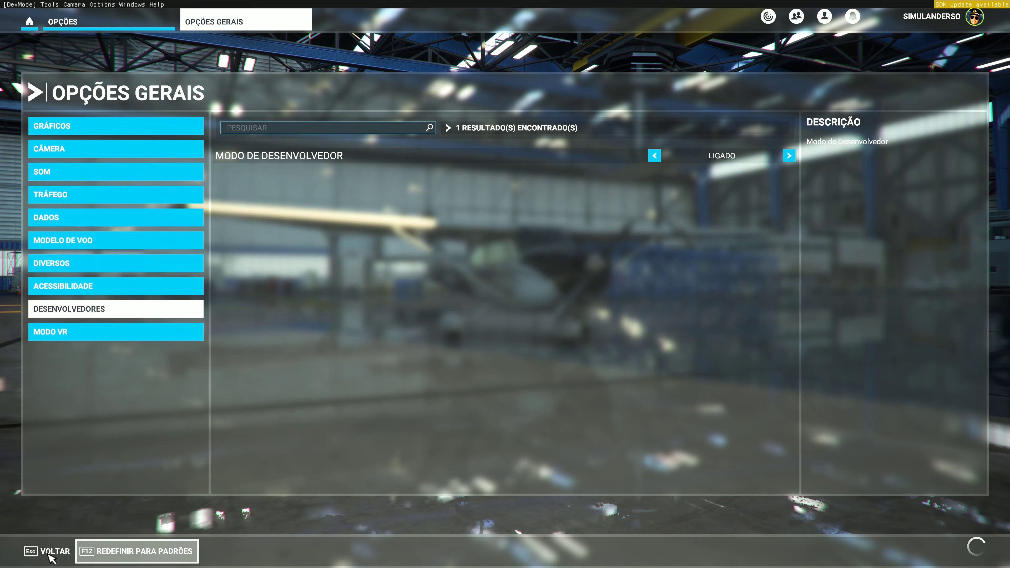
click(52, 551)
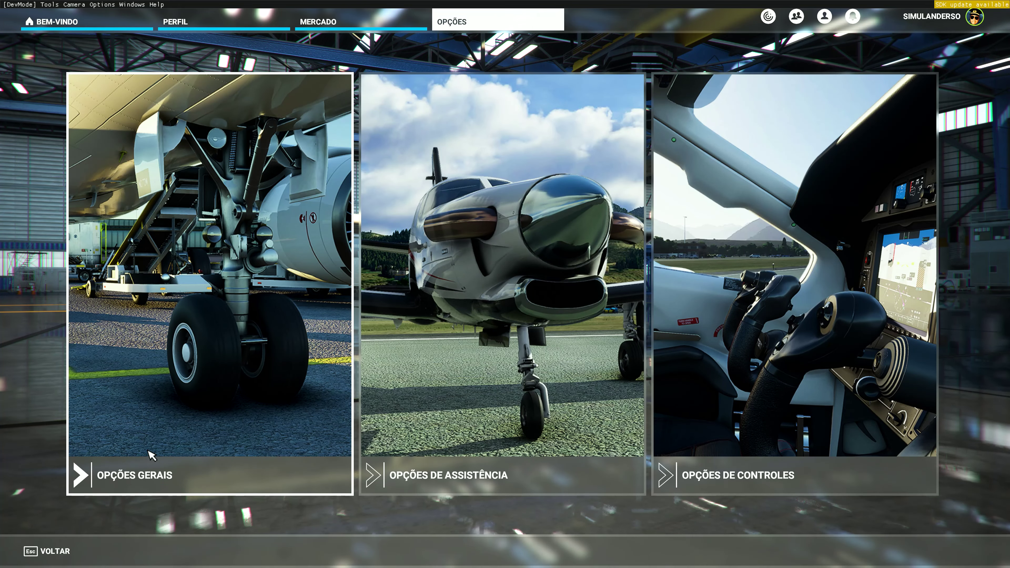
click(52, 548)
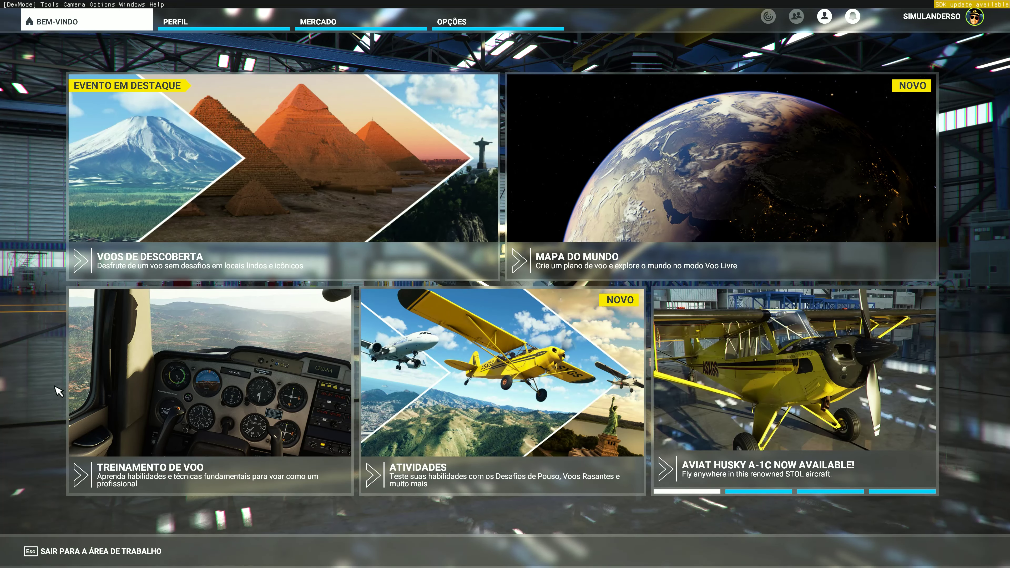
Exit developer mode from the welcome screen.
click(15, 7)
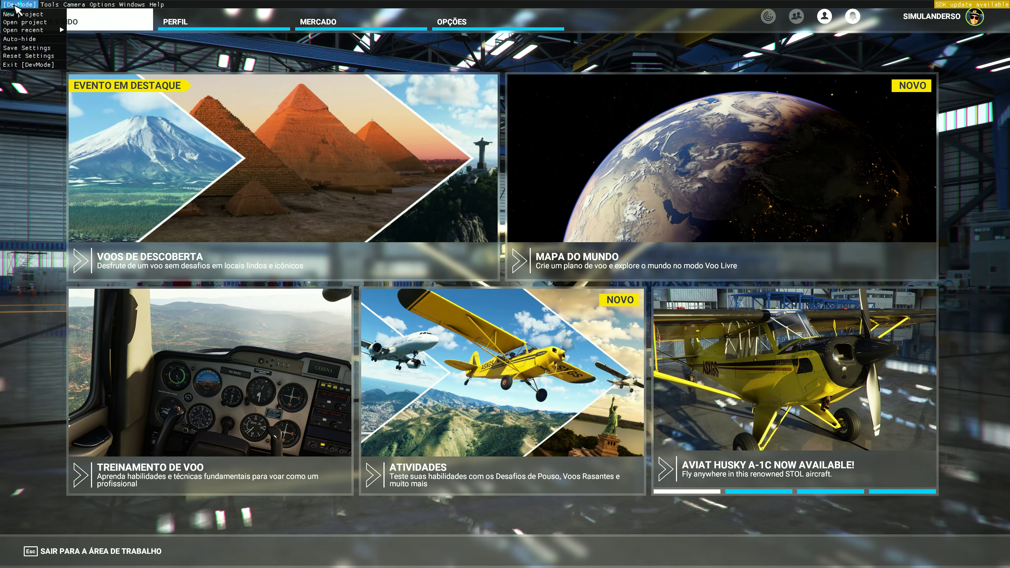
click(8, 65)
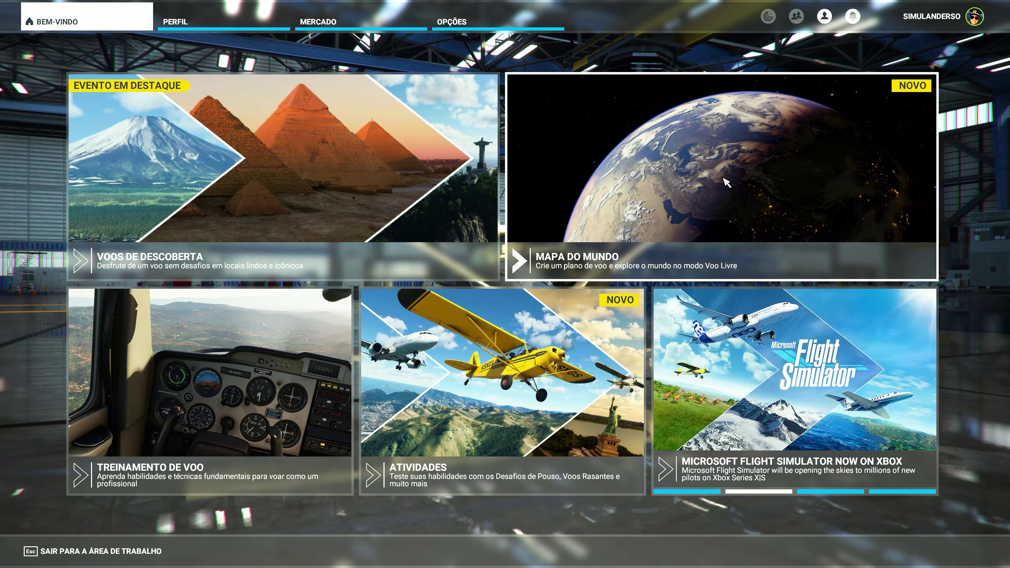
Set Modo de Desenvolvedor back to Ligado in the general options, then apply and save the change on leaving.
click(473, 16)
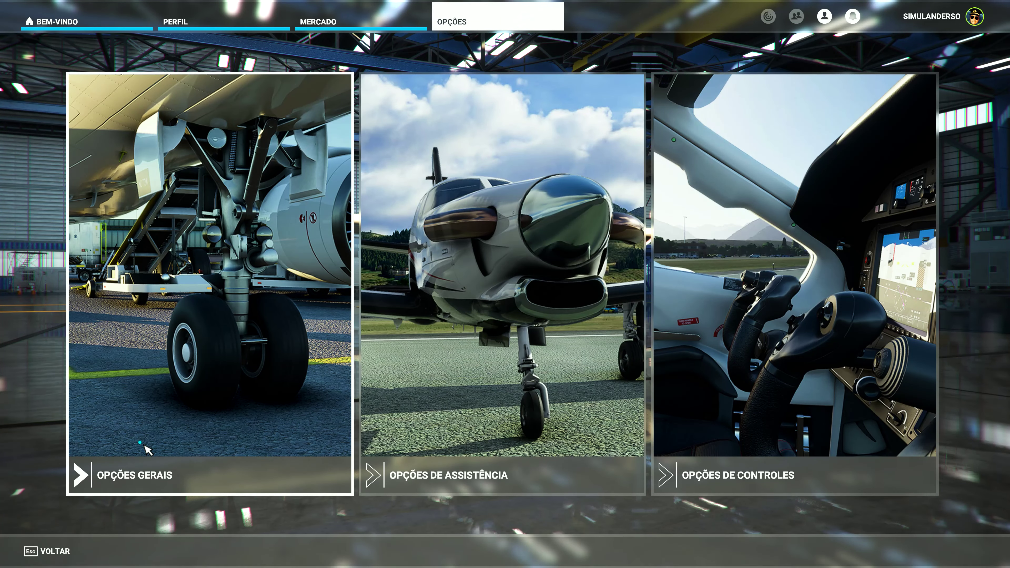
click(140, 437)
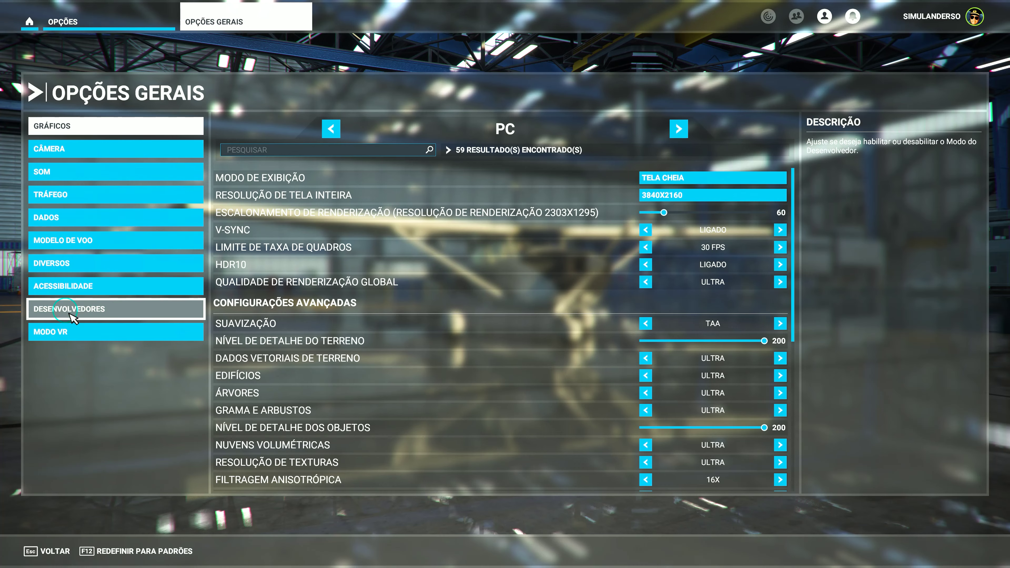
click(74, 318)
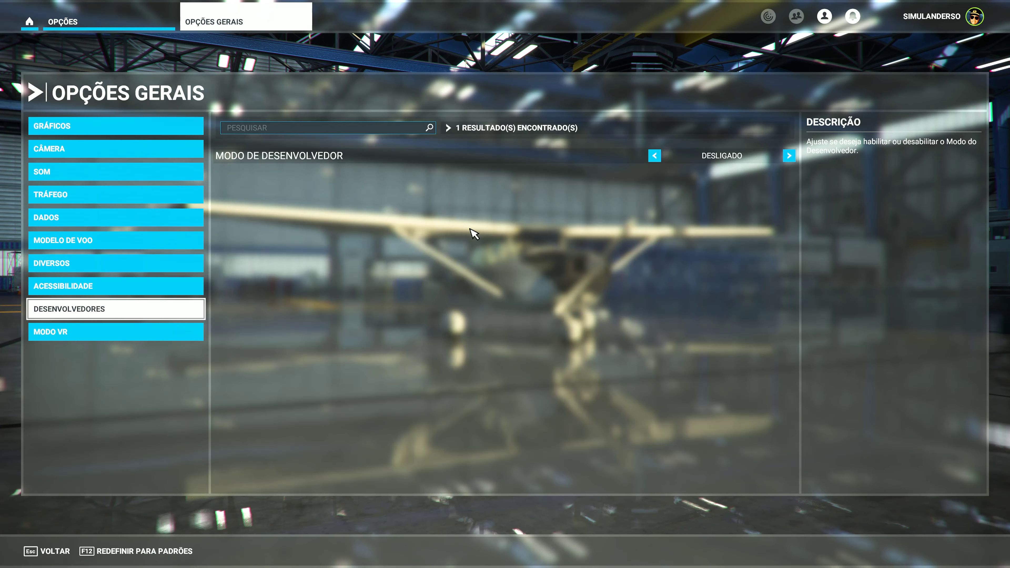
click(654, 155)
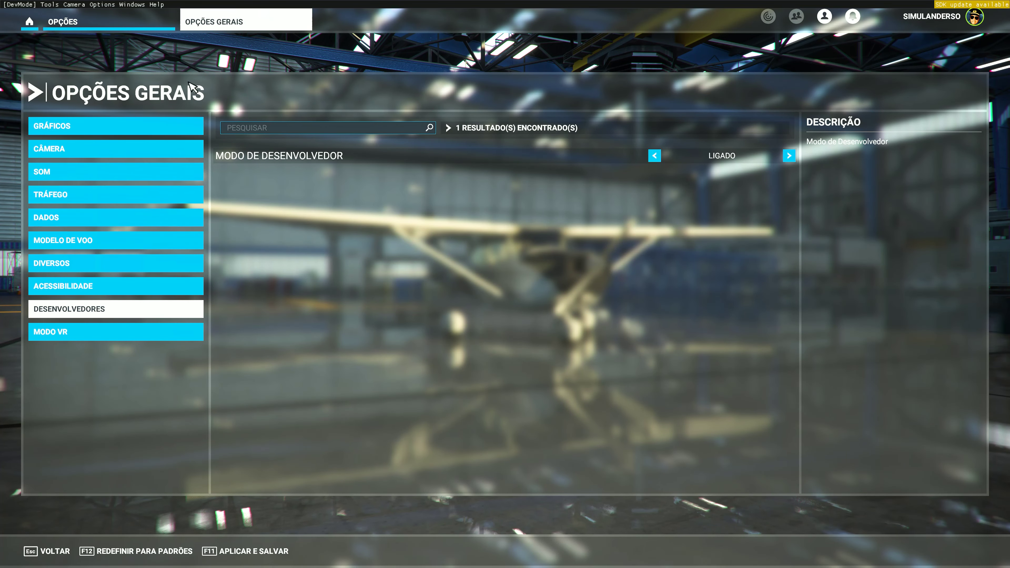
click(35, 29)
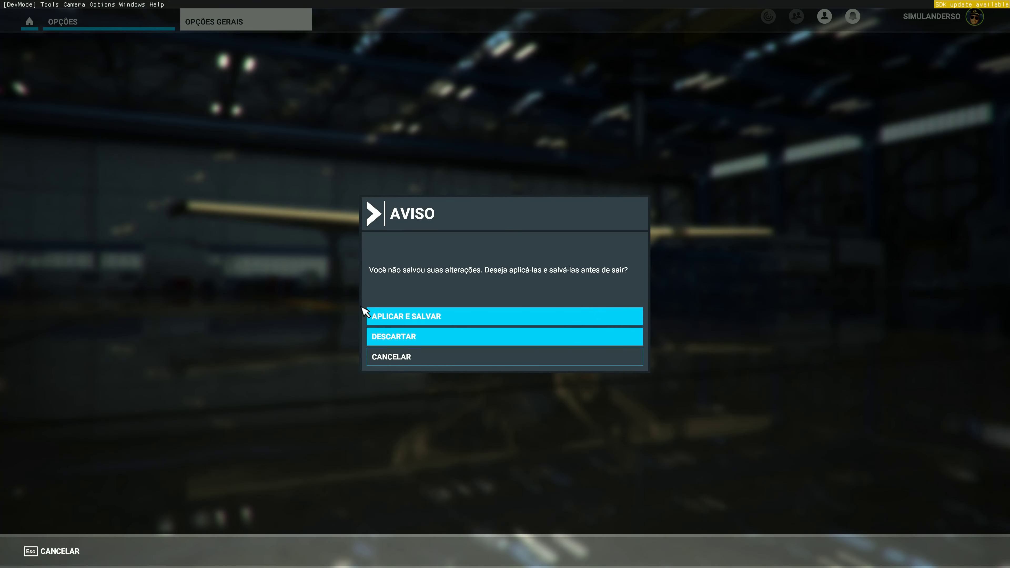
click(443, 320)
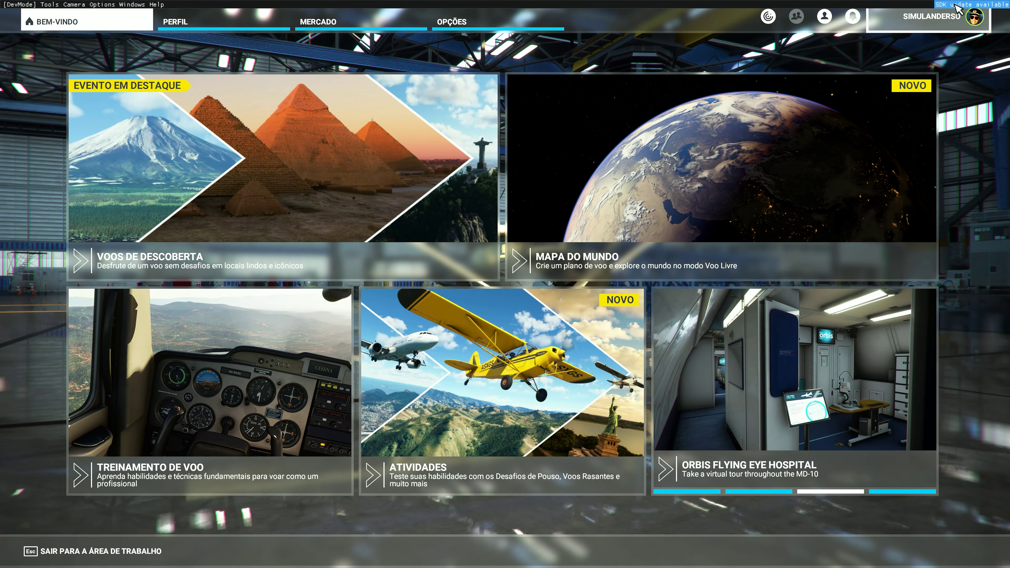
Review the available SDK updates in an enlarged SDK Updates window and close it.
click(970, 5)
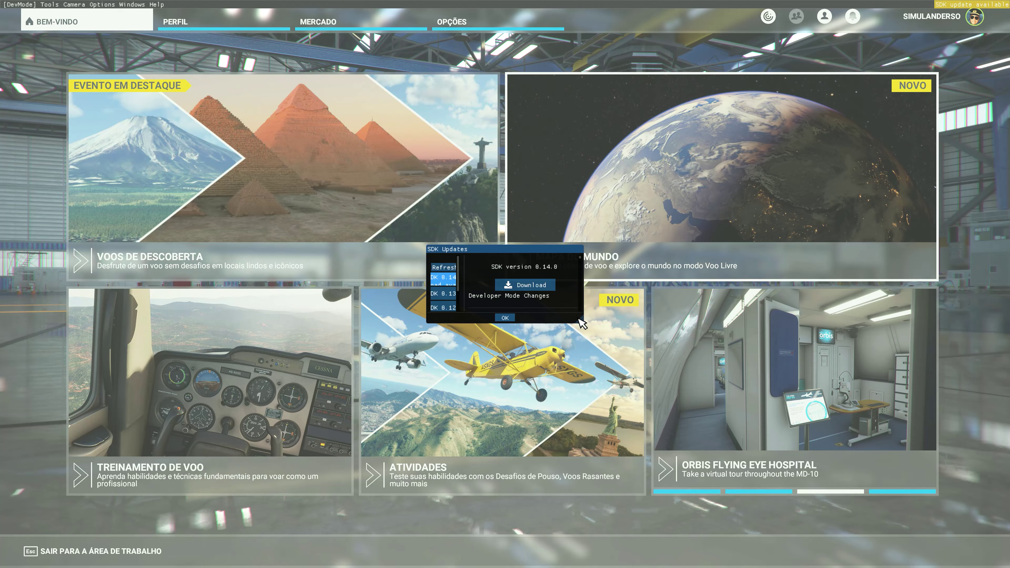
drag(582, 322, 739, 425)
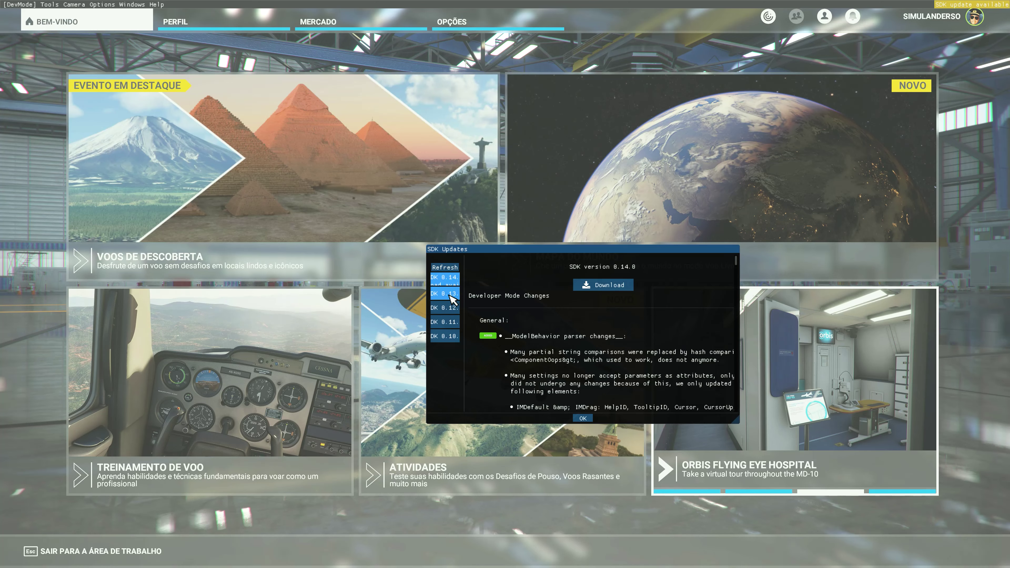
click(582, 418)
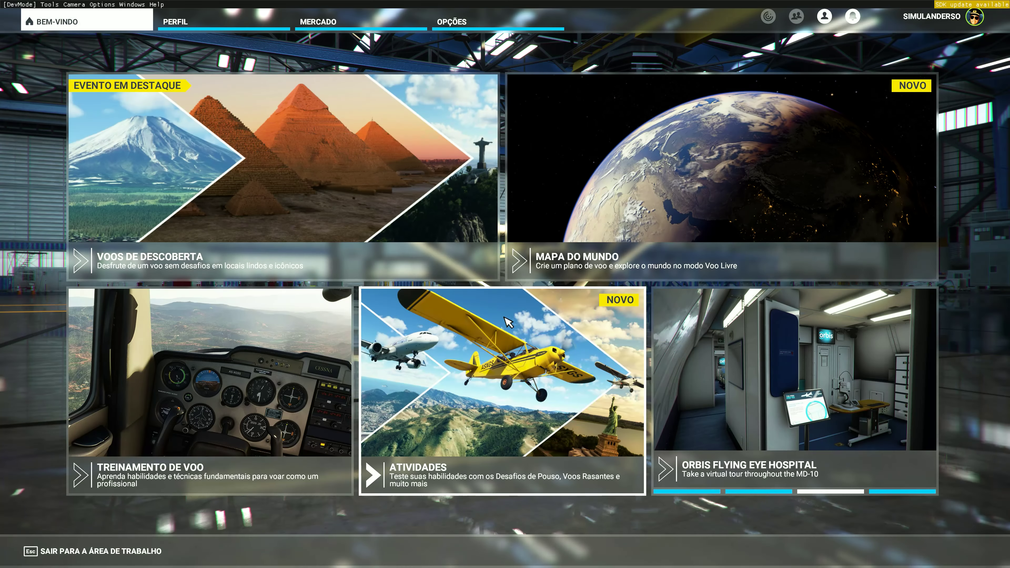
Open the online SDK documentation, view the release notes for SDK release 0.14.0, and close the browser.
click(134, 5)
mouse_move(156, 8)
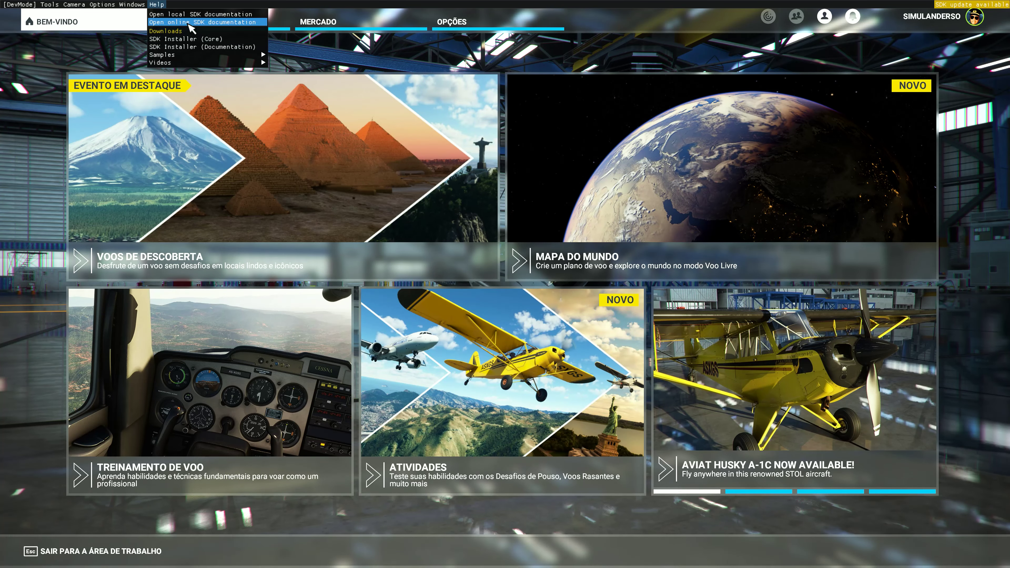
click(188, 25)
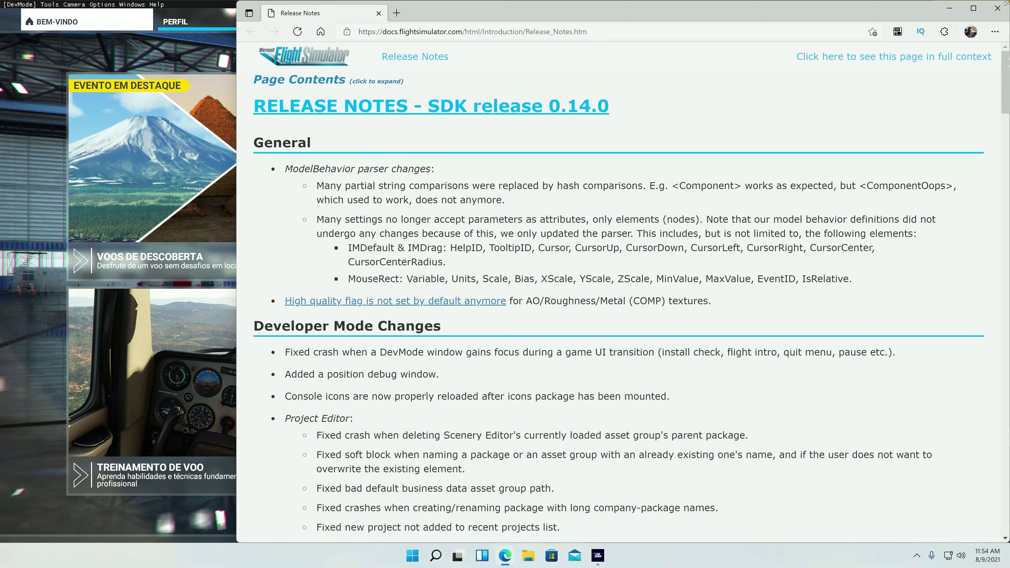
click(998, 10)
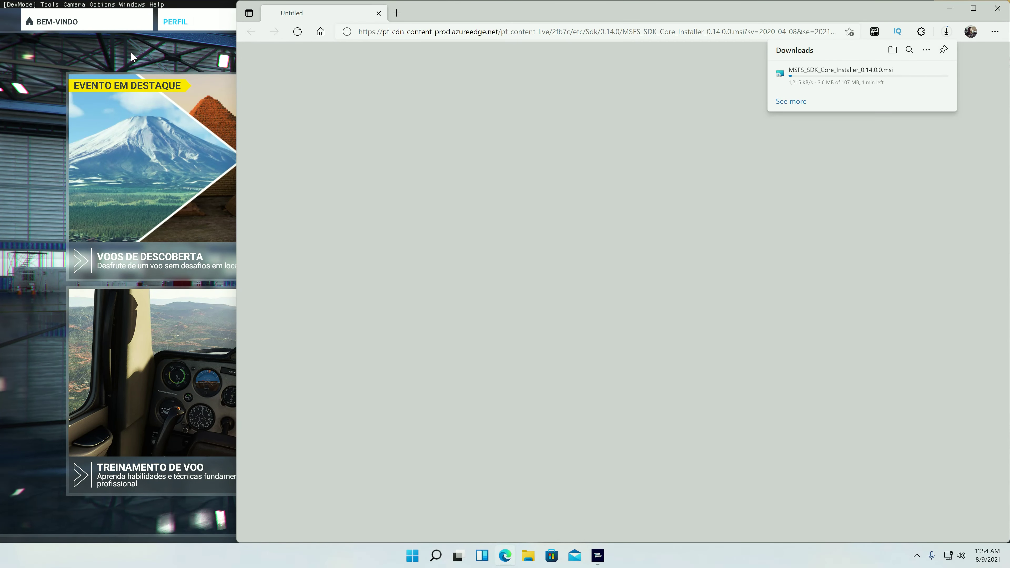
Return to the simulator and start downloading the SDK documentation installer.
click(131, 57)
click(157, 5)
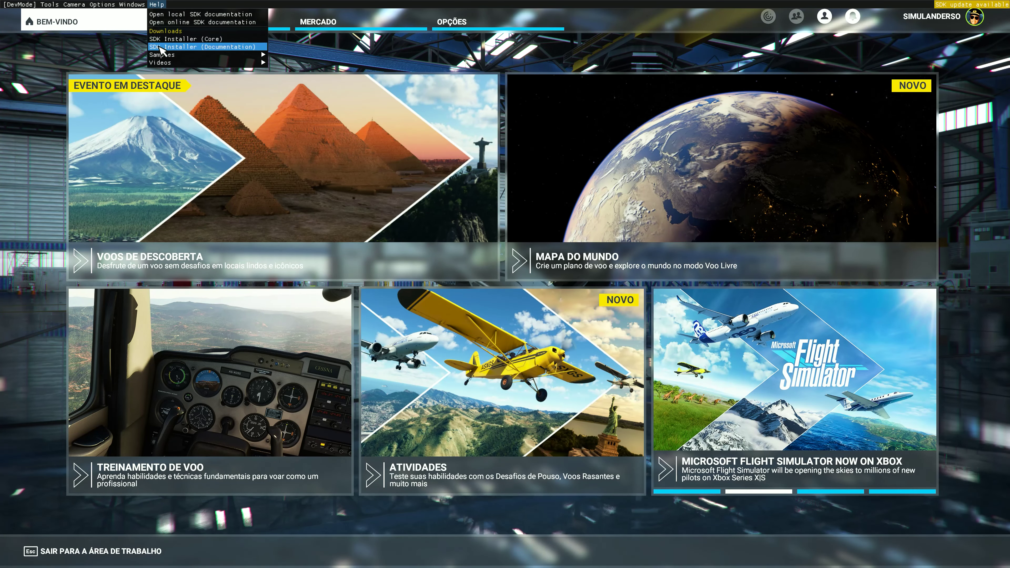
click(160, 47)
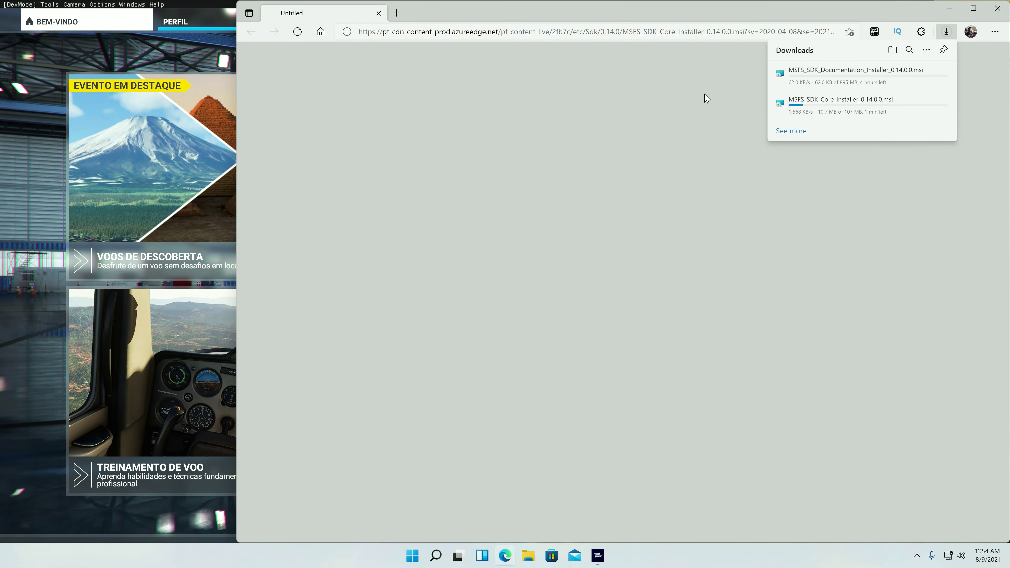
Start the SDK Samples and Xbox Samples installer downloads from the simulator and view the browser's download list.
click(145, 60)
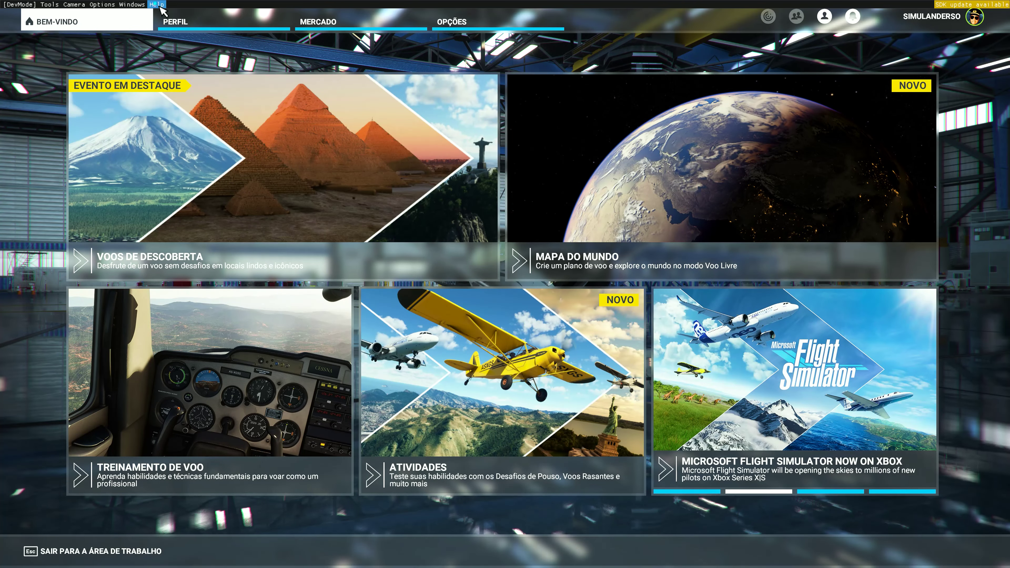
click(159, 4)
mouse_move(161, 58)
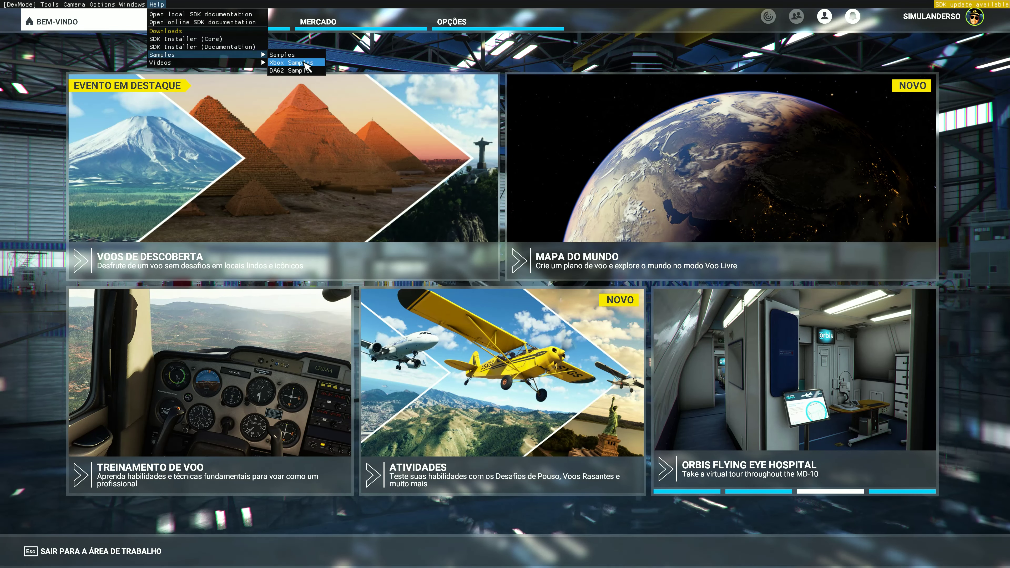
click(307, 67)
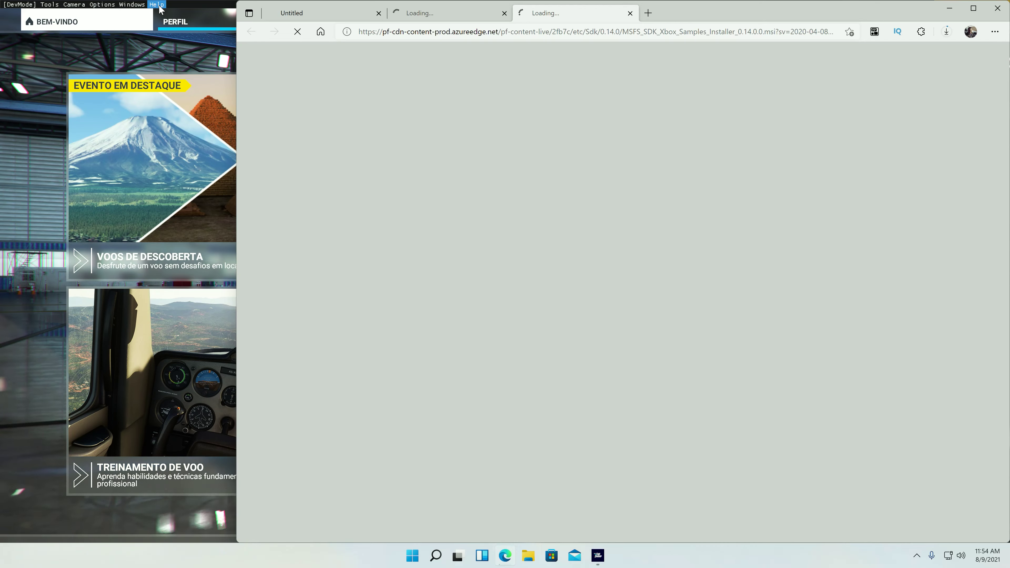
click(946, 32)
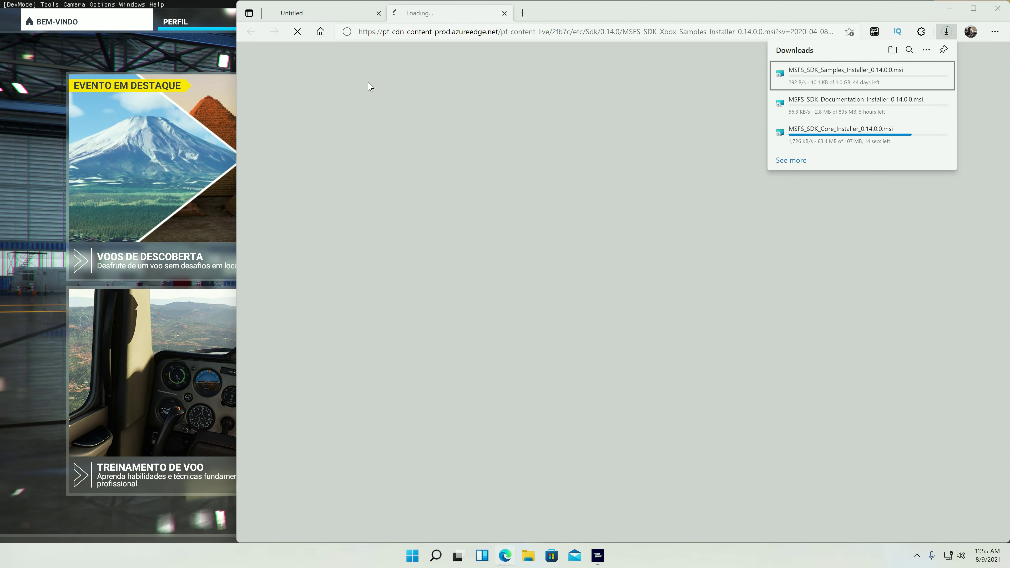
Request the DA62 sample installer download from the simulator and check the progress of the downloads.
click(156, 4)
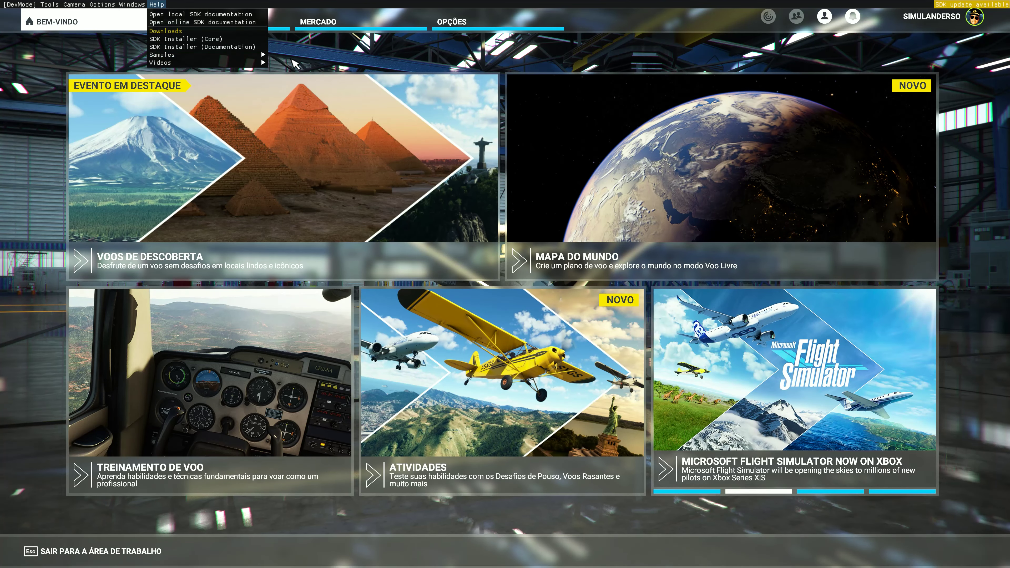
click(308, 71)
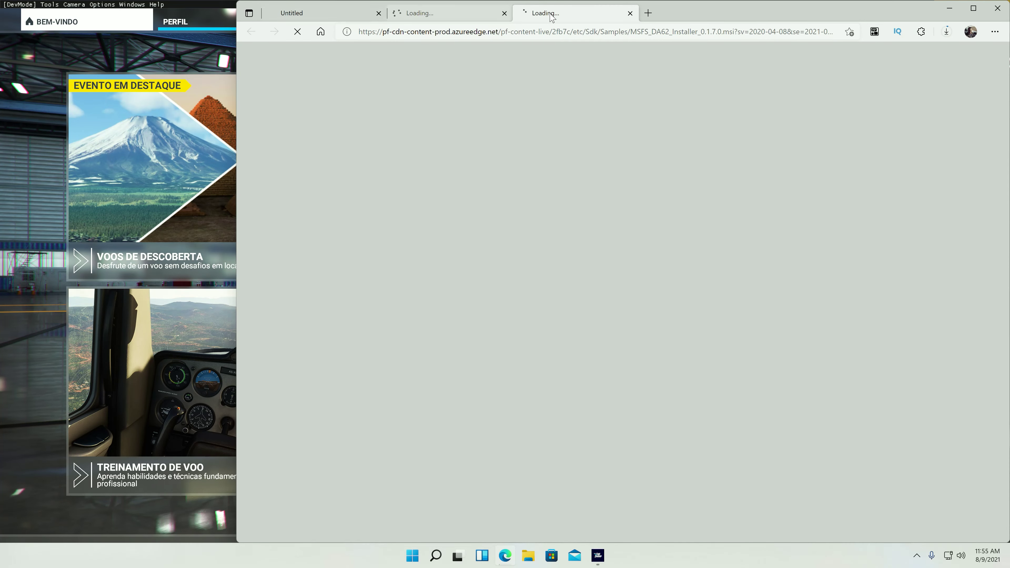
click(948, 33)
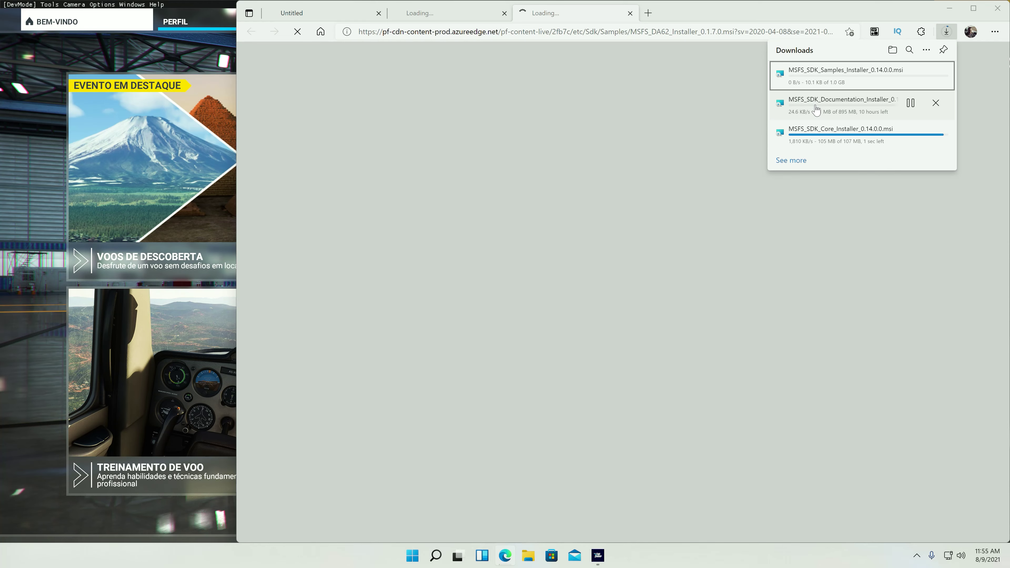